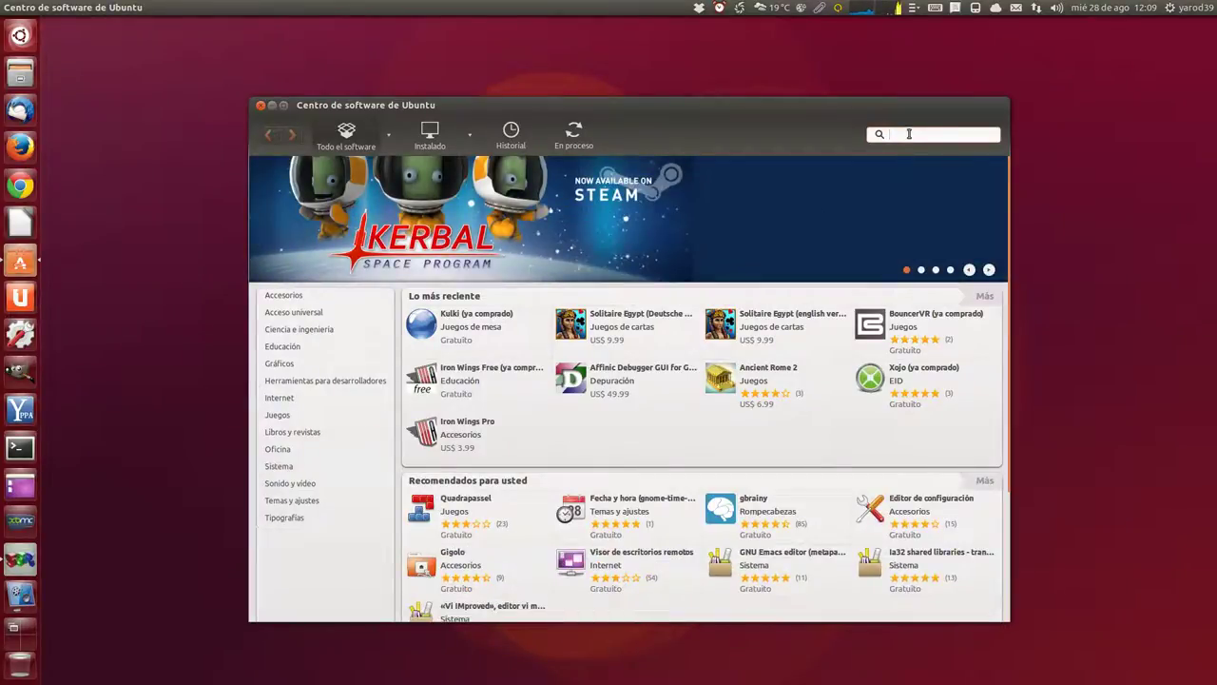
Search the software catalogue for "weather desk", view the Weather Desktop details page, and close the software centre
click(909, 134)
text(weather desk)
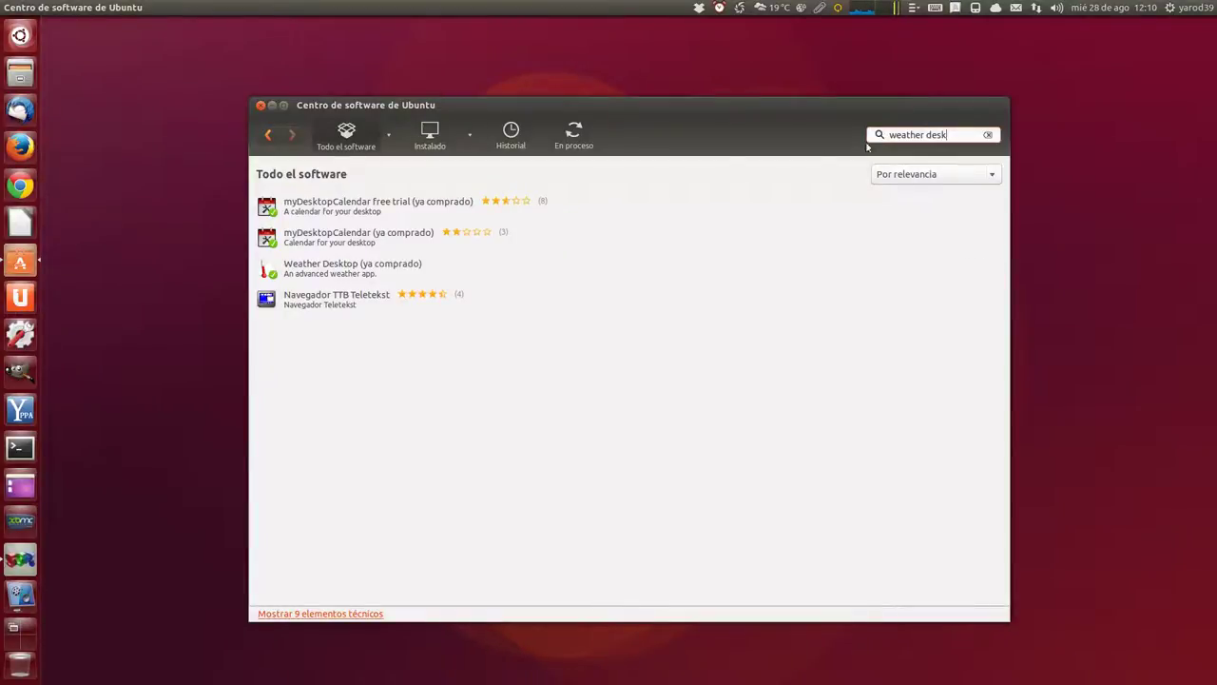
click(399, 268)
double_click(399, 264)
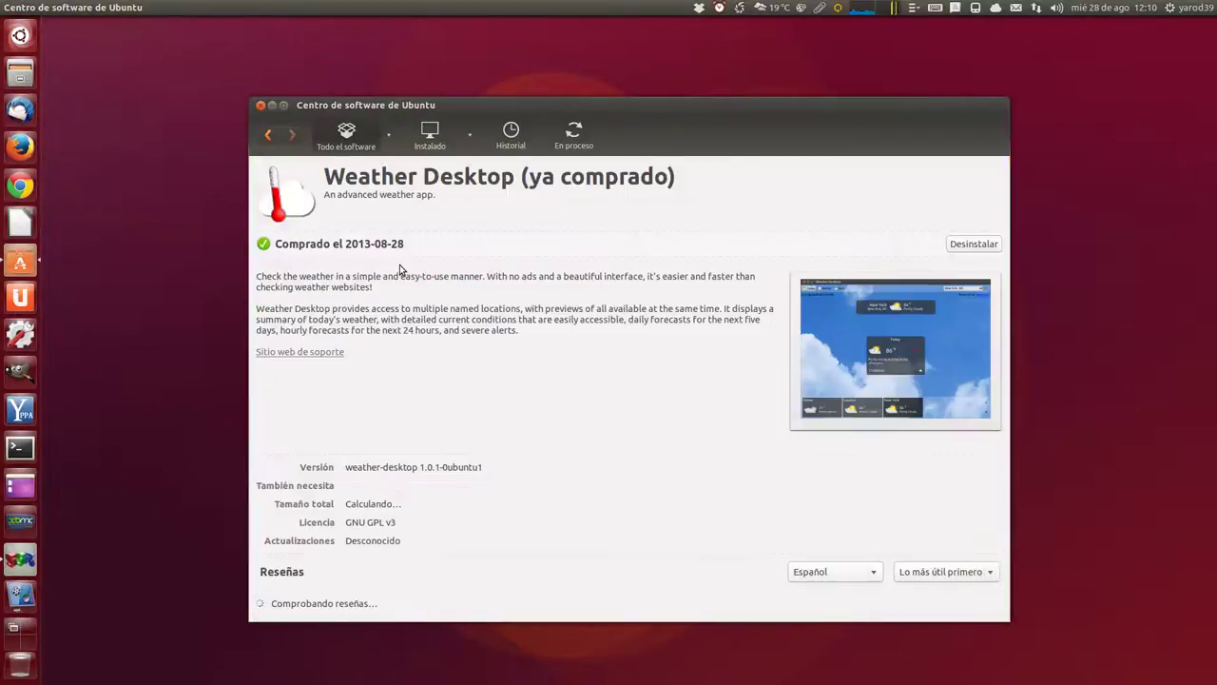
click(260, 107)
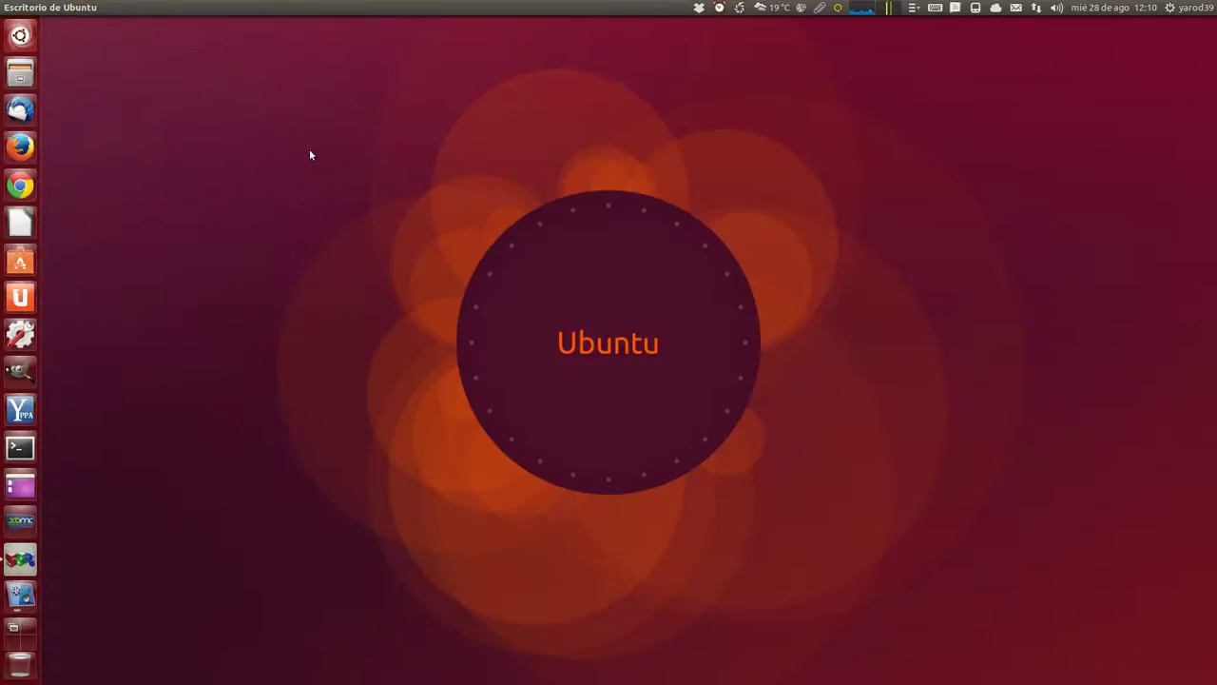
Change the desktop background to the La Gomera wallpaper and force the appearance settings window to close
right_click(324, 173)
click(394, 312)
click(23, 335)
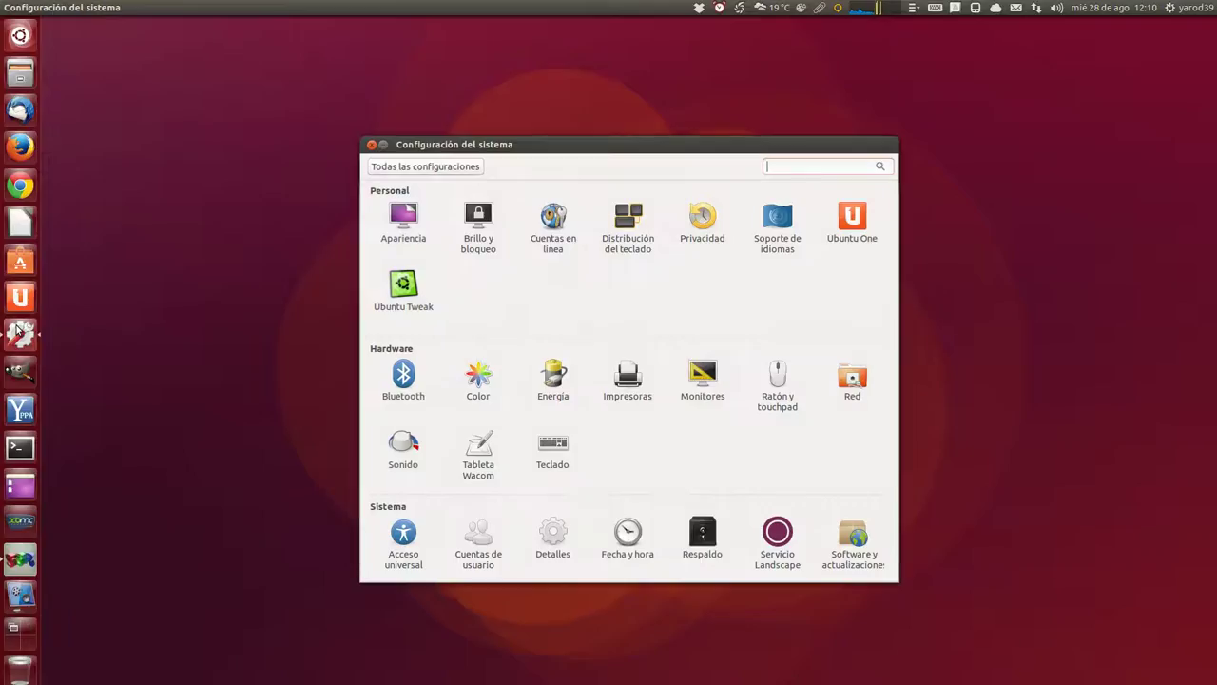
click(409, 225)
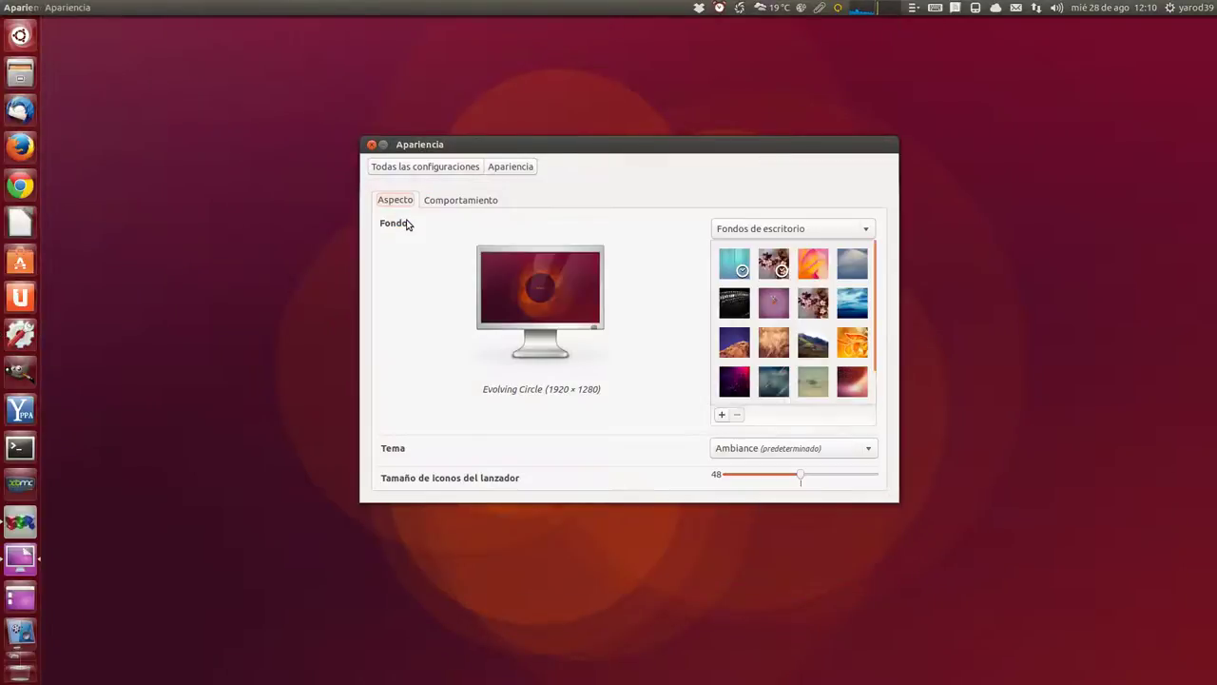
click(854, 303)
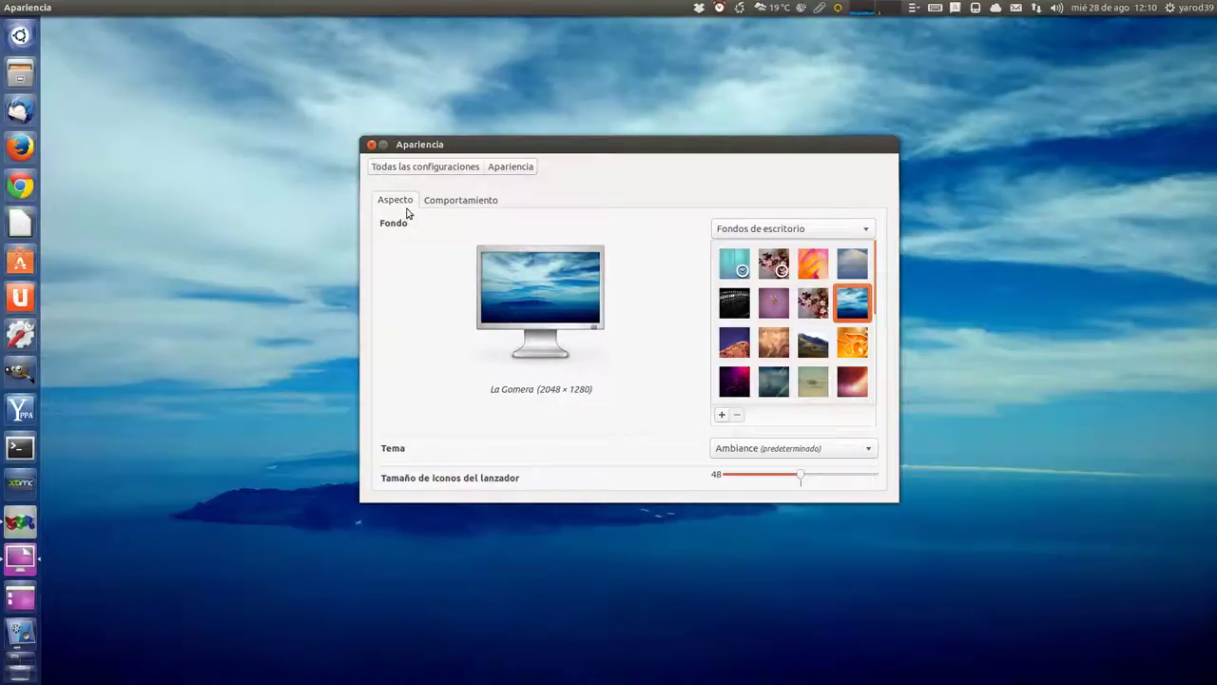
click(373, 145)
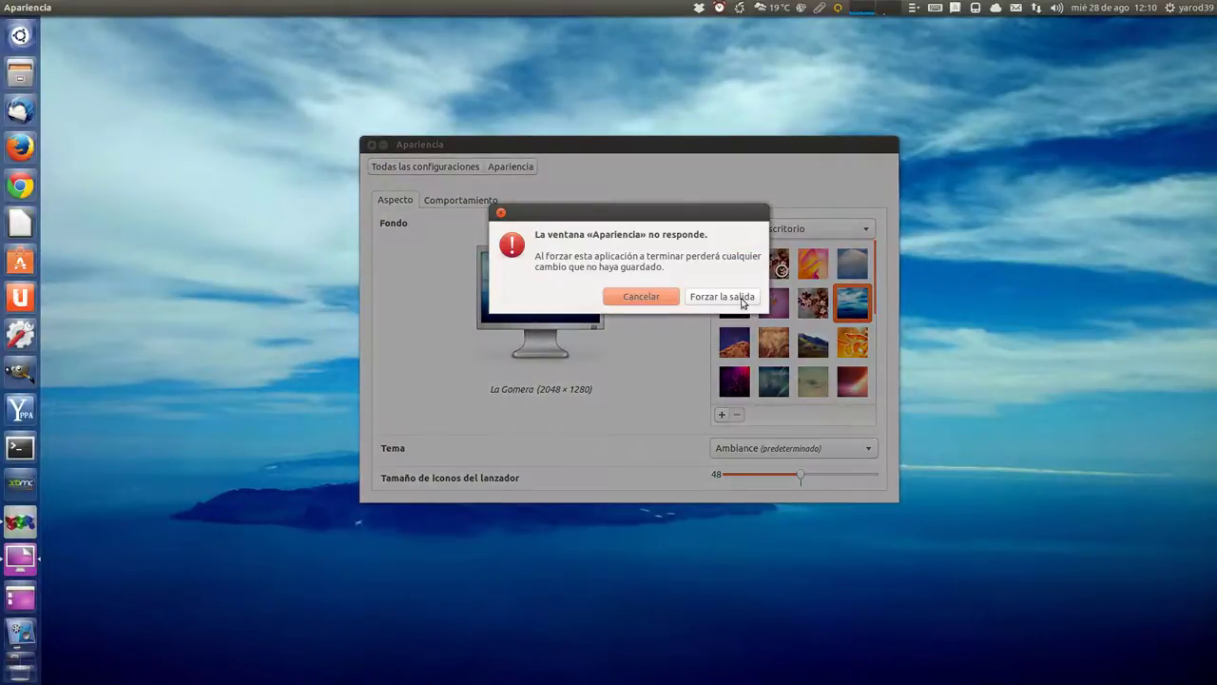
click(728, 296)
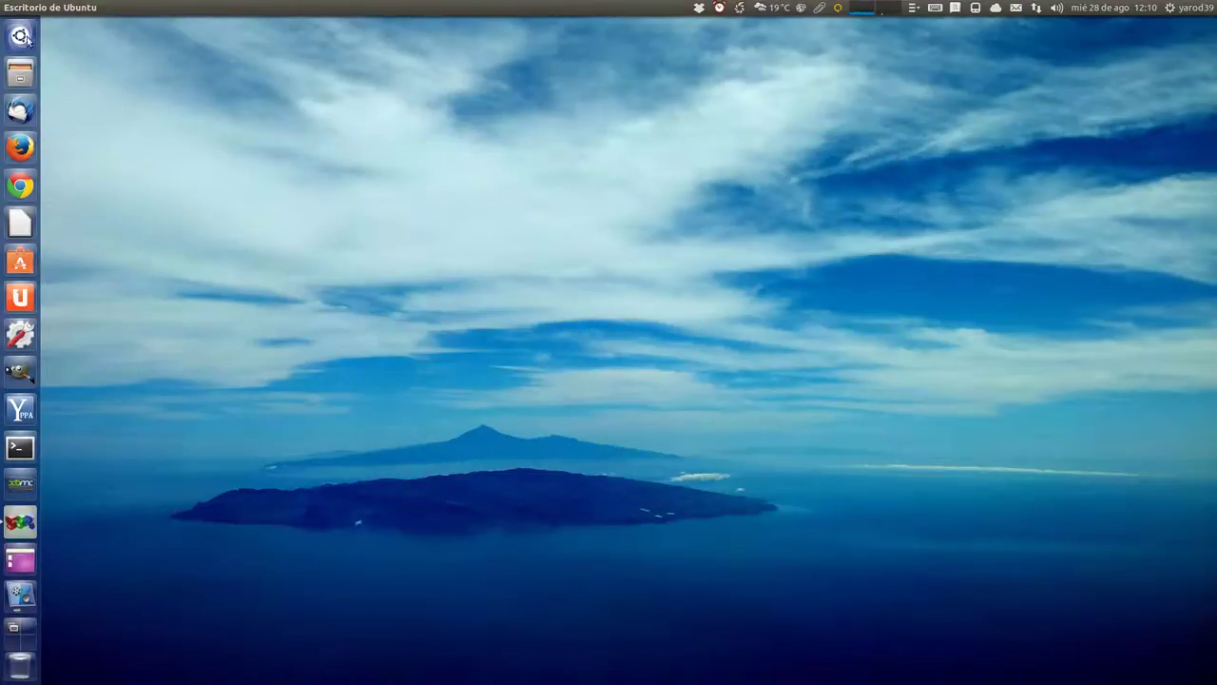
Search the installed applications for "weather" and launch Weather Desktop
click(21, 36)
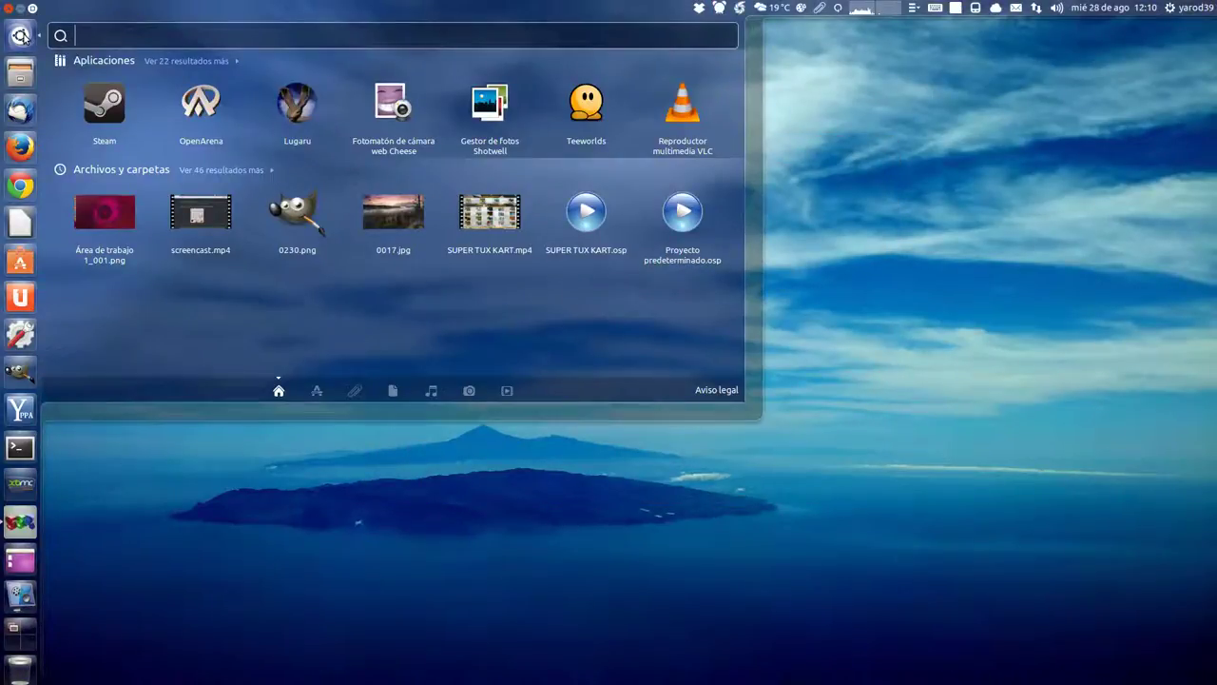
text(wea)
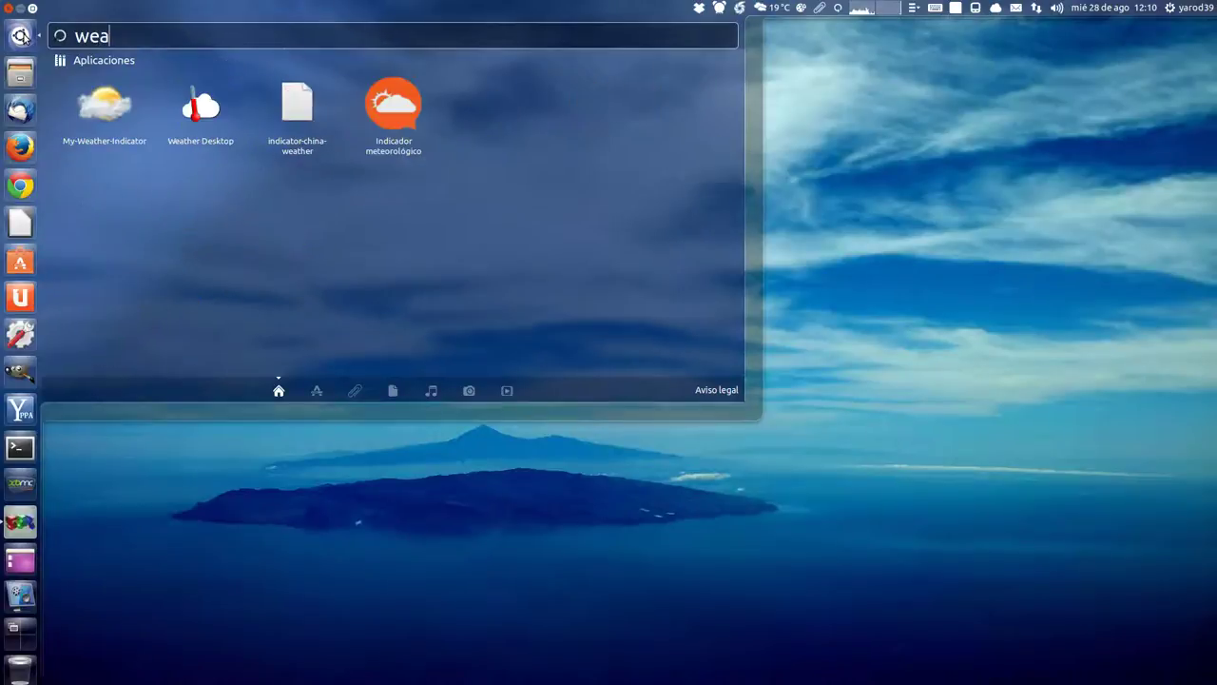
text(ther)
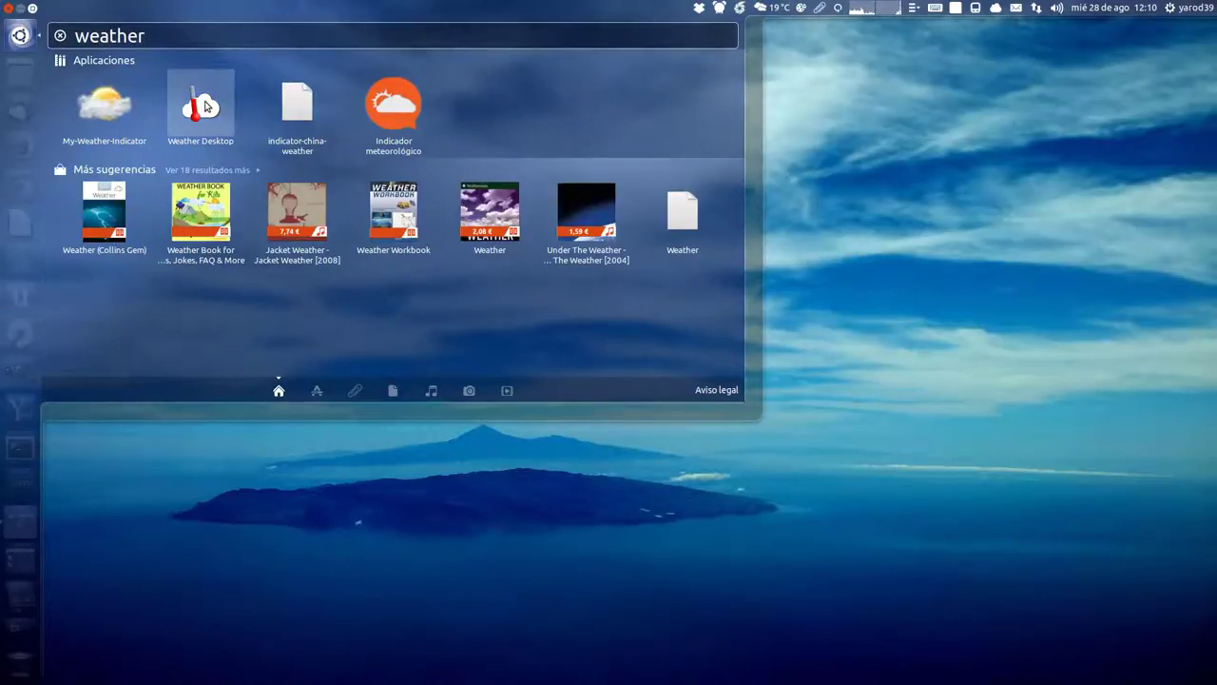
click(205, 107)
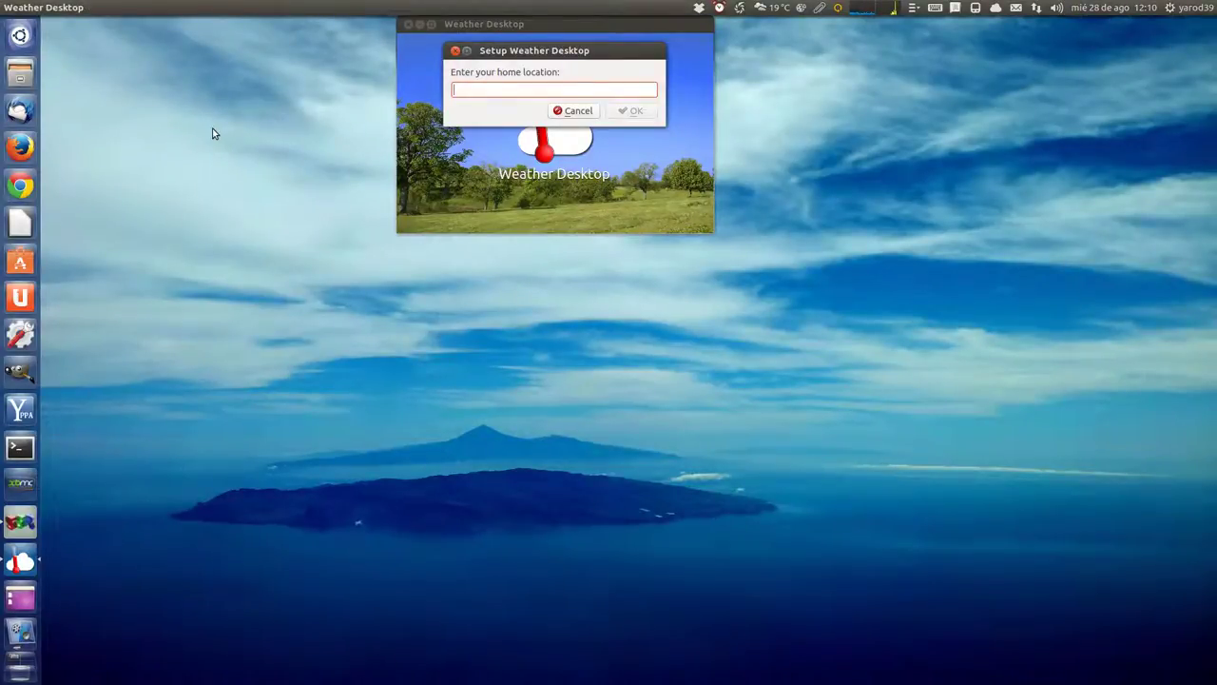
Complete the initial setup with Madrid as the home location and Metric as the preferred units
text(Madrid)
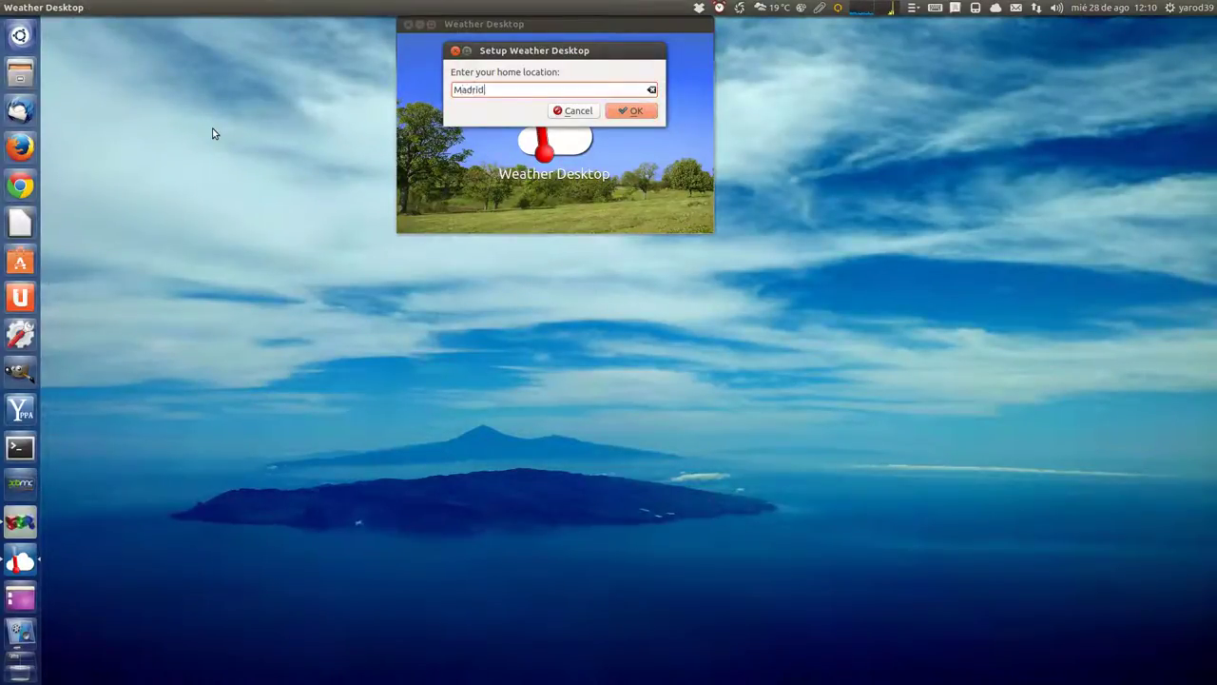
click(635, 112)
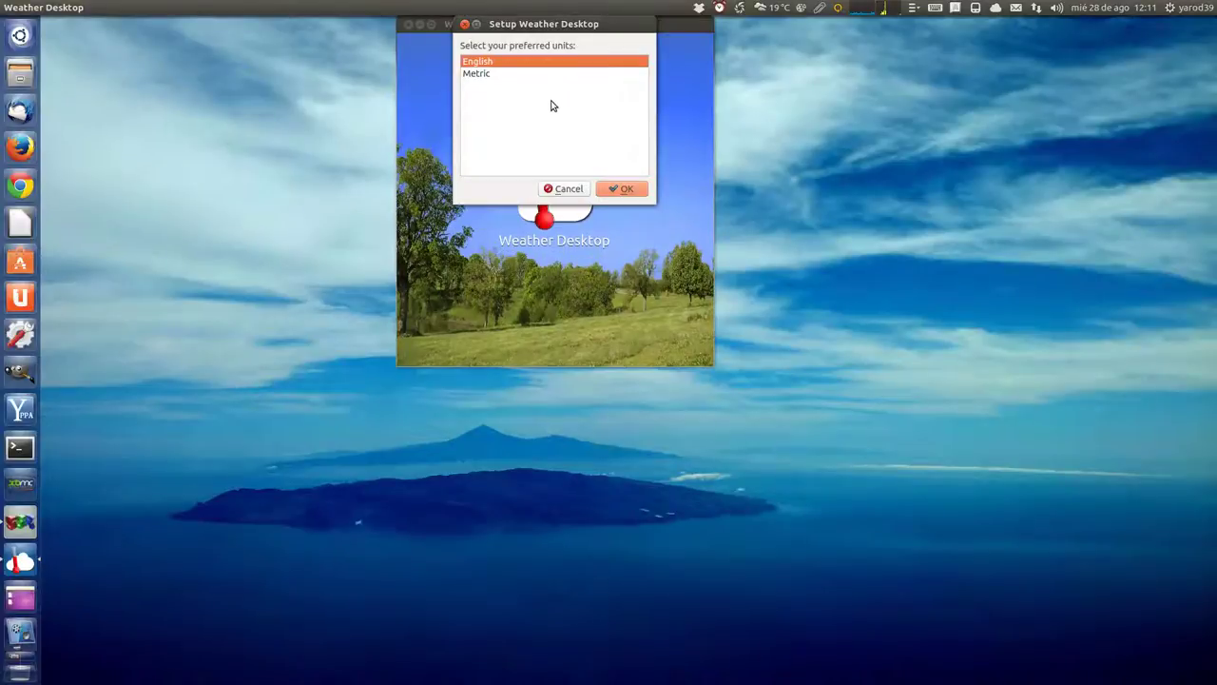
click(533, 74)
double_click(533, 74)
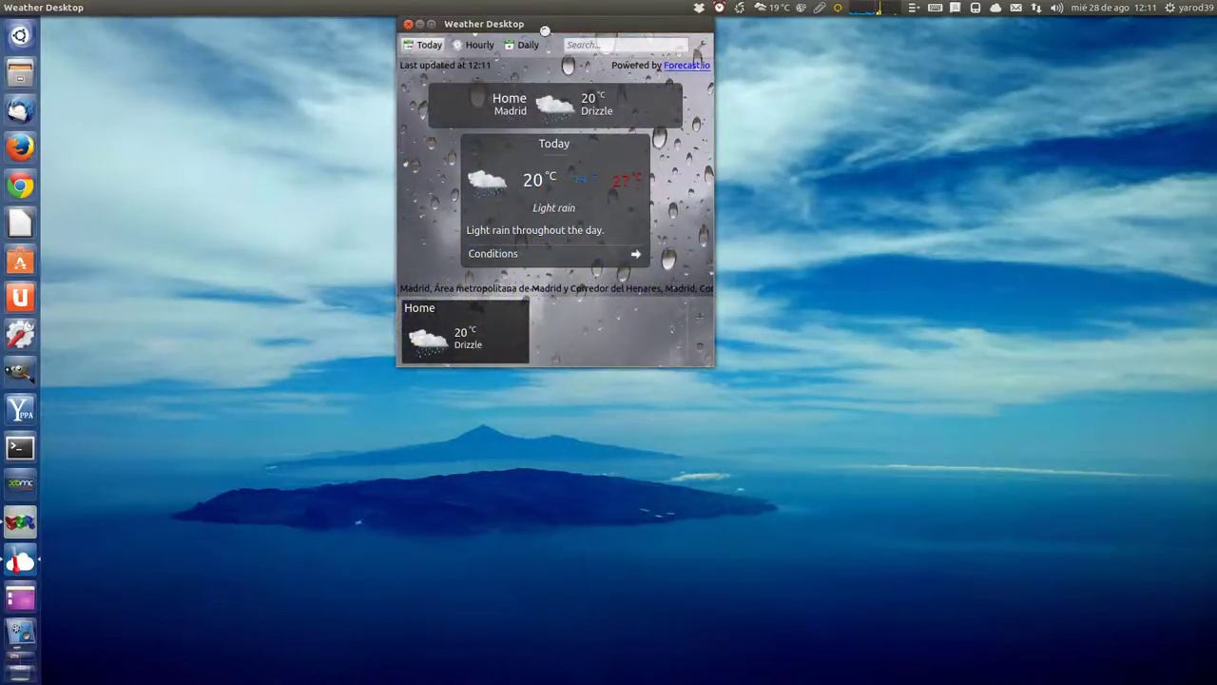
Move the weather window lower on the desktop and view Madrid's hourly and daily forecasts before returning to today's
drag(541, 24, 553, 98)
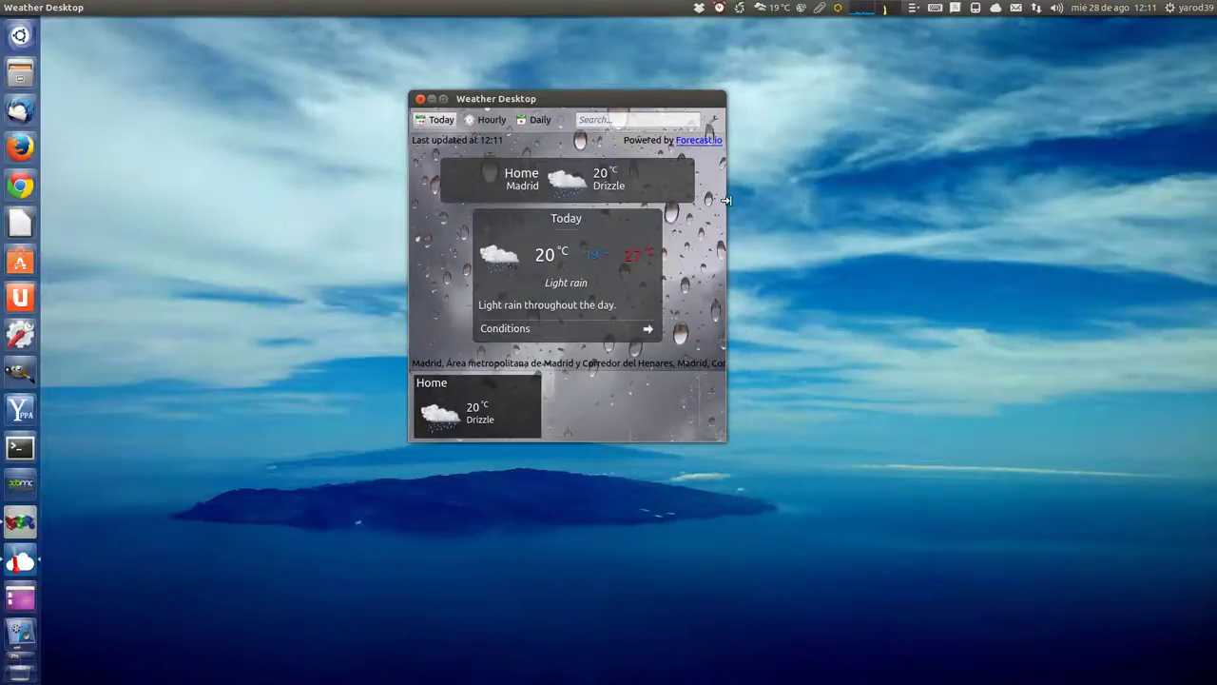
click(440, 128)
mouse_move(490, 391)
click(485, 120)
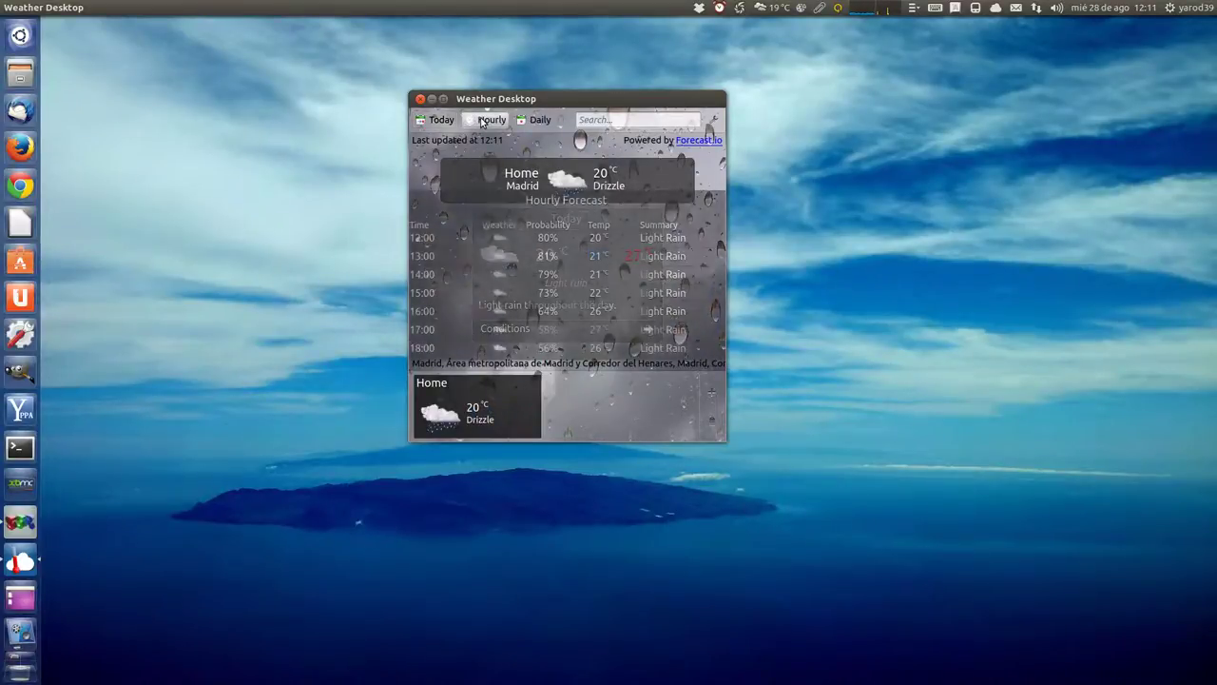
click(533, 120)
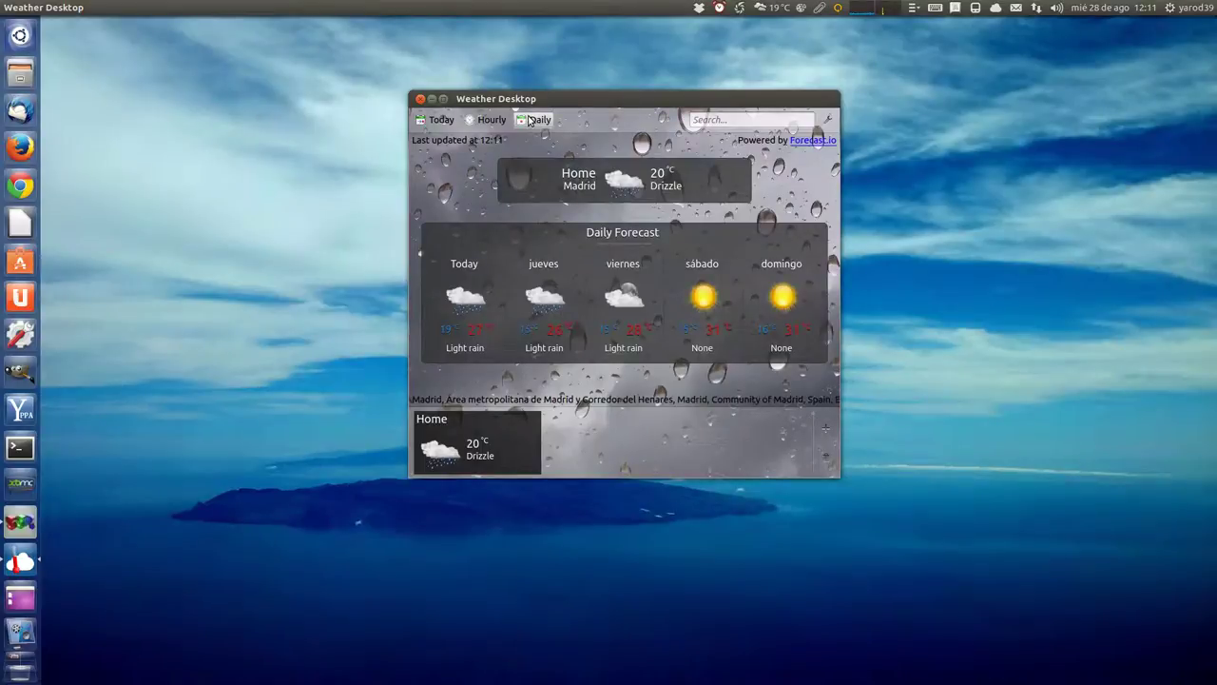
click(435, 120)
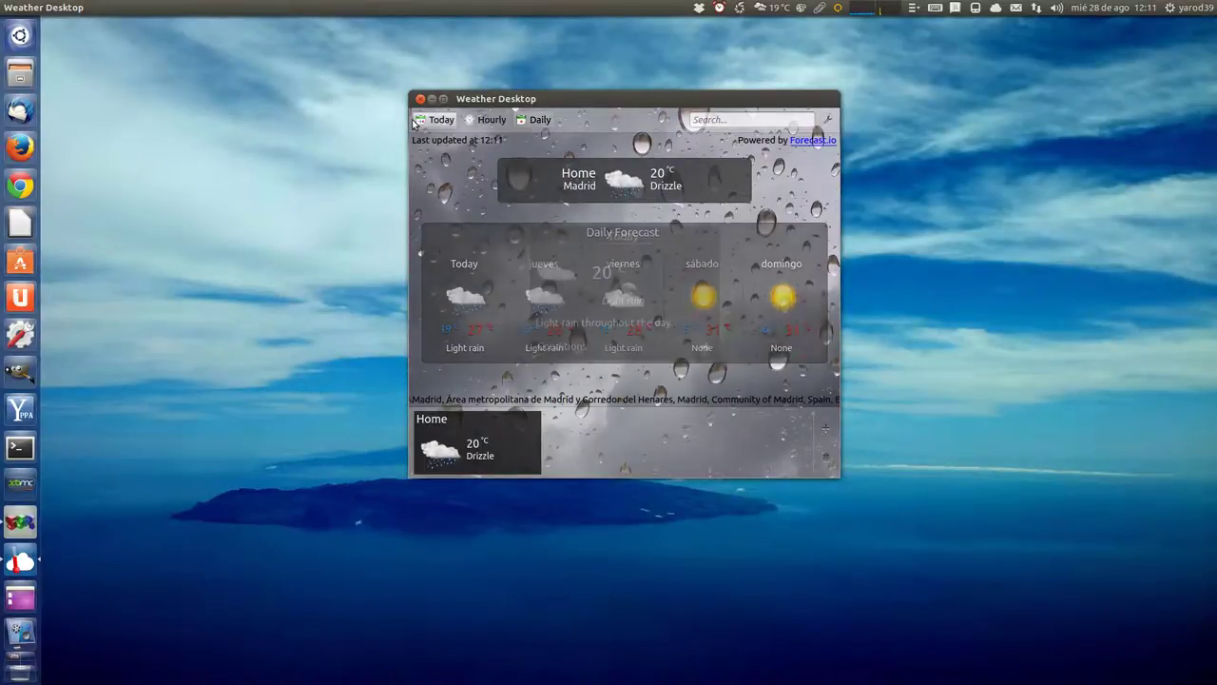
Set the application's measurement units to Metric
click(53, 8)
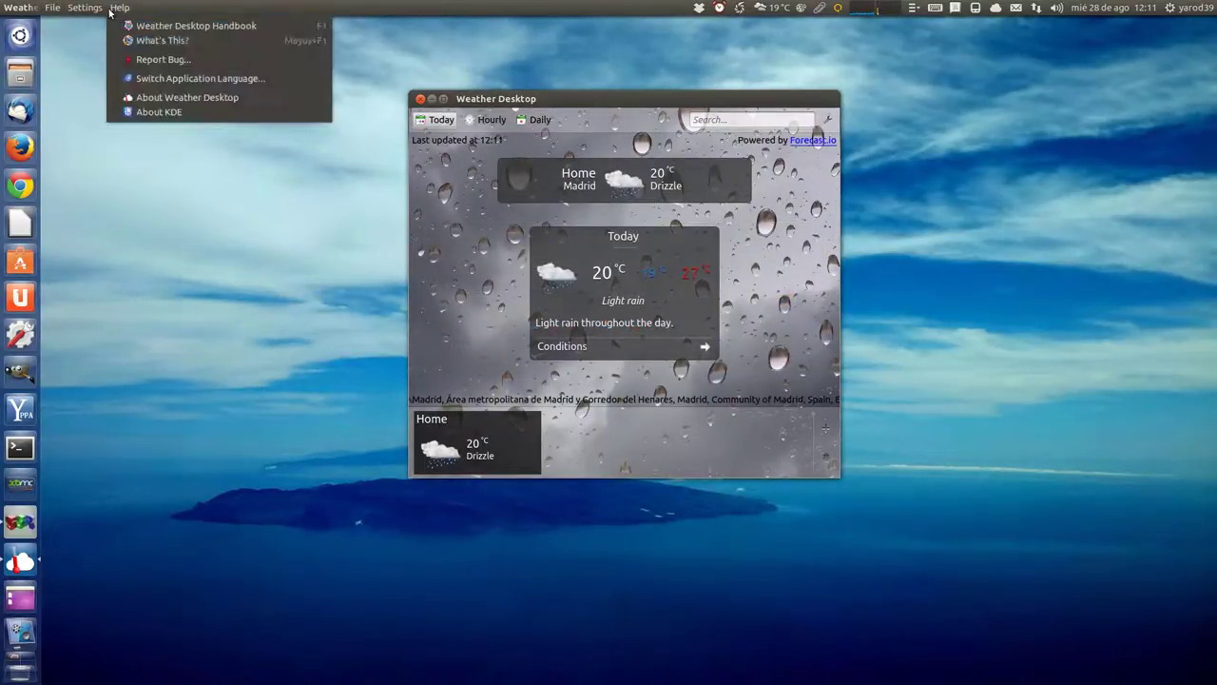
mouse_move(94, 10)
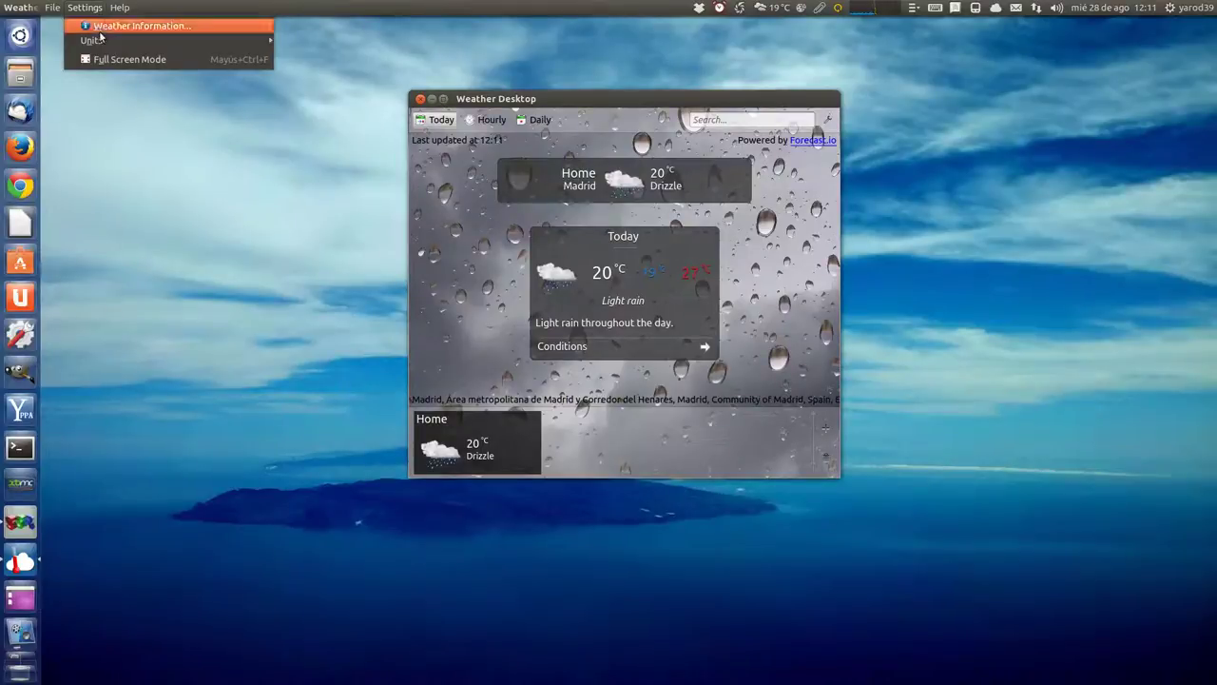
mouse_move(104, 43)
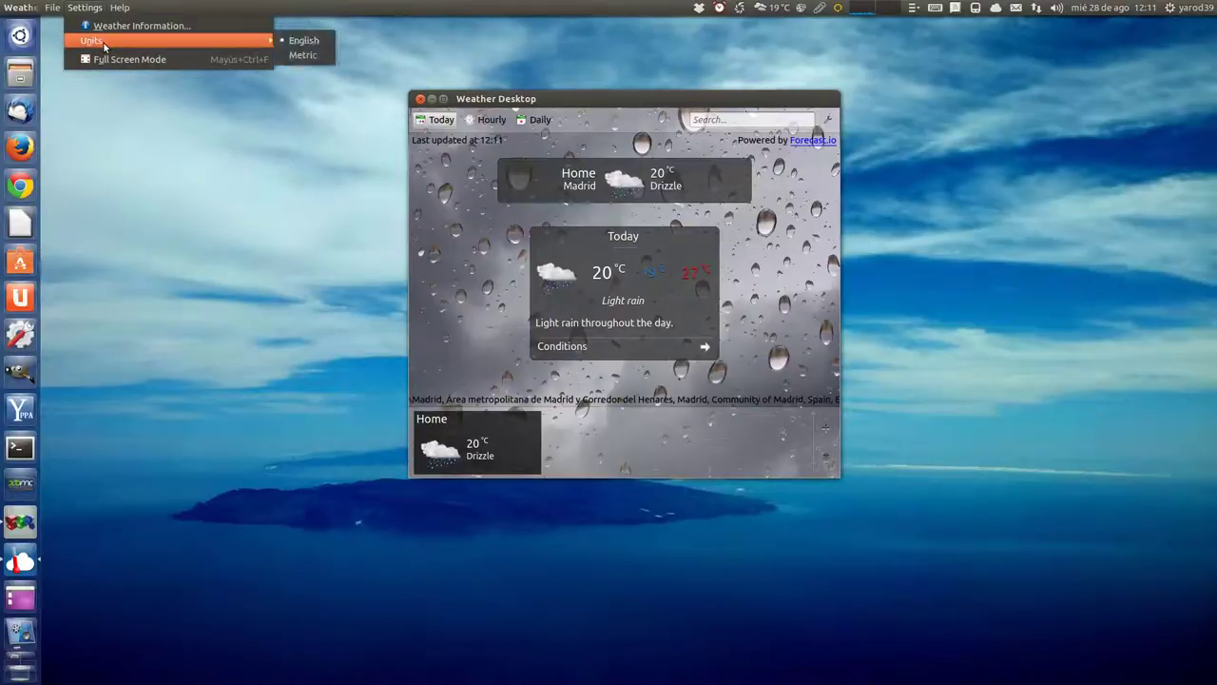
click(308, 55)
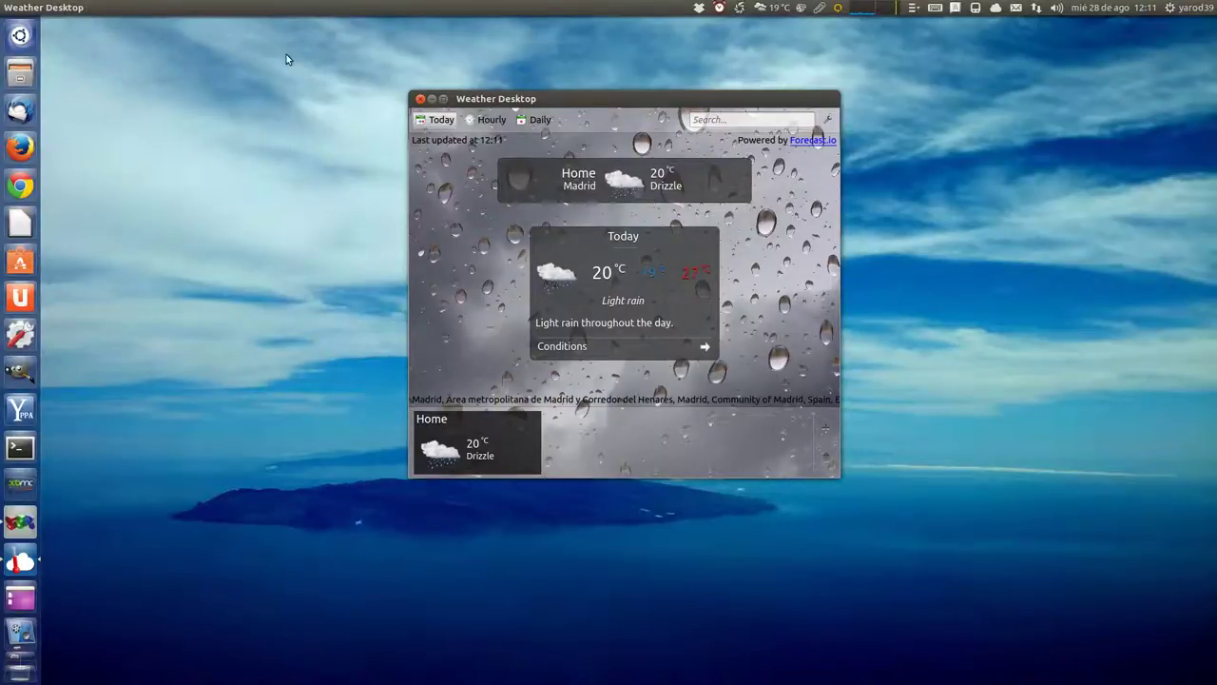
Look over the help and settings options, view the weather service information, and dismiss it
click(88, 7)
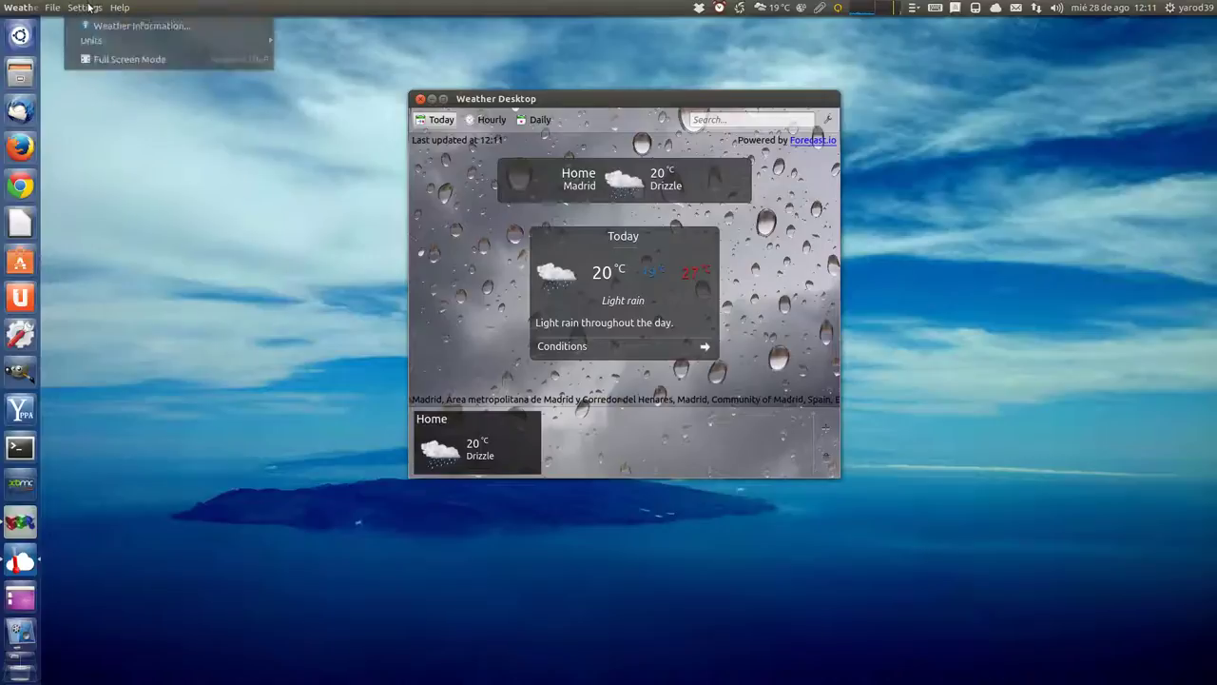
mouse_move(121, 7)
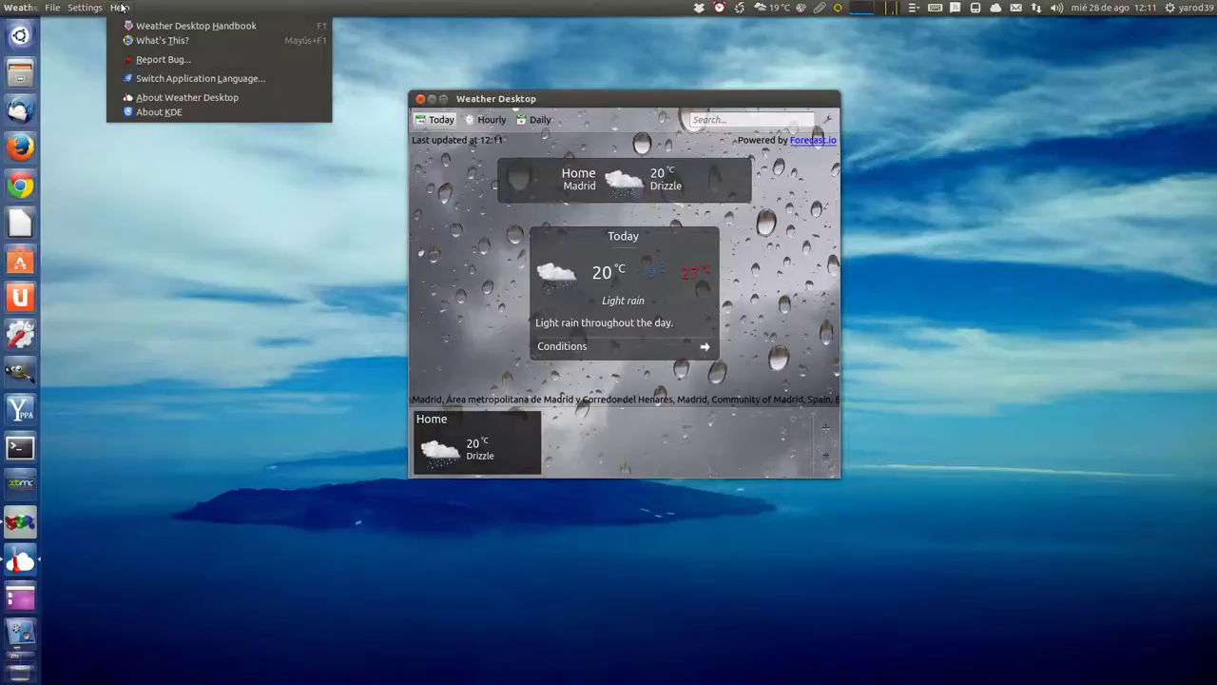
mouse_move(52, 7)
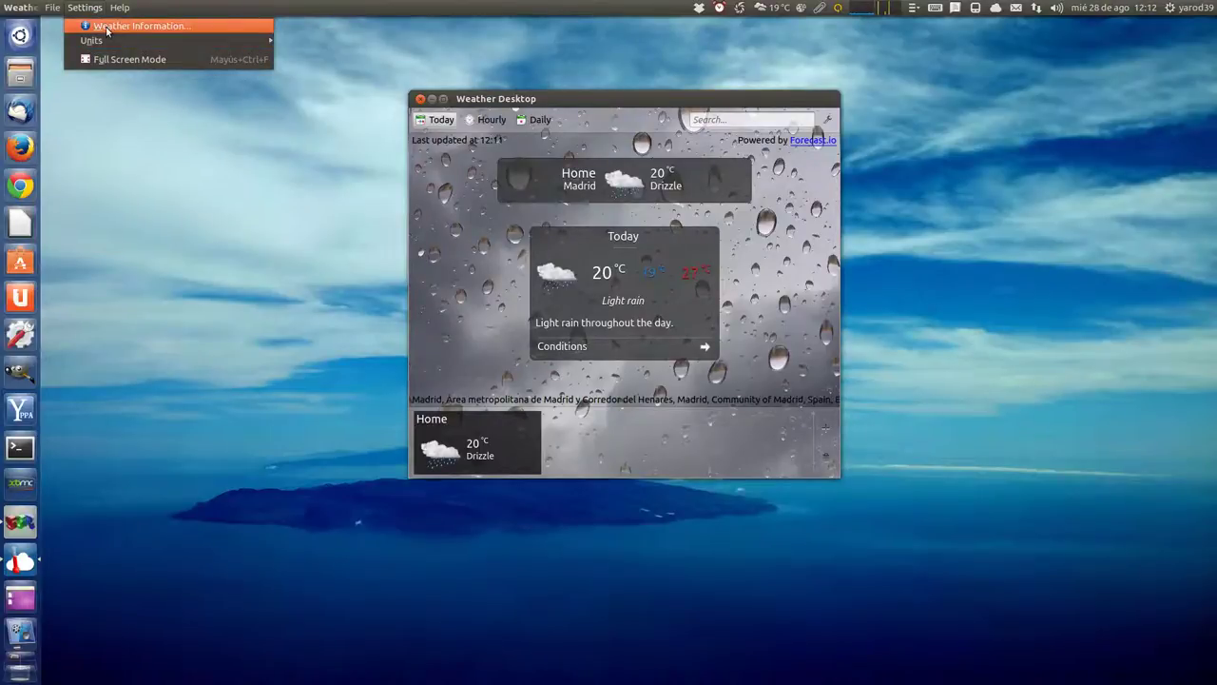
click(107, 28)
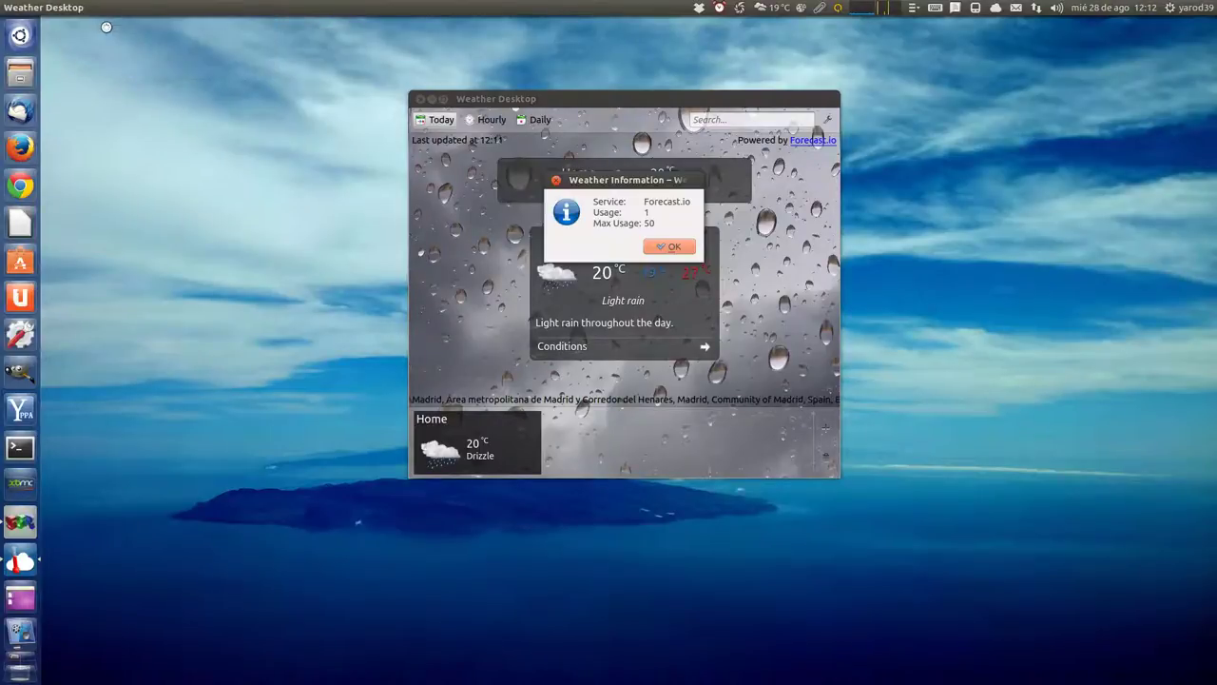
click(658, 247)
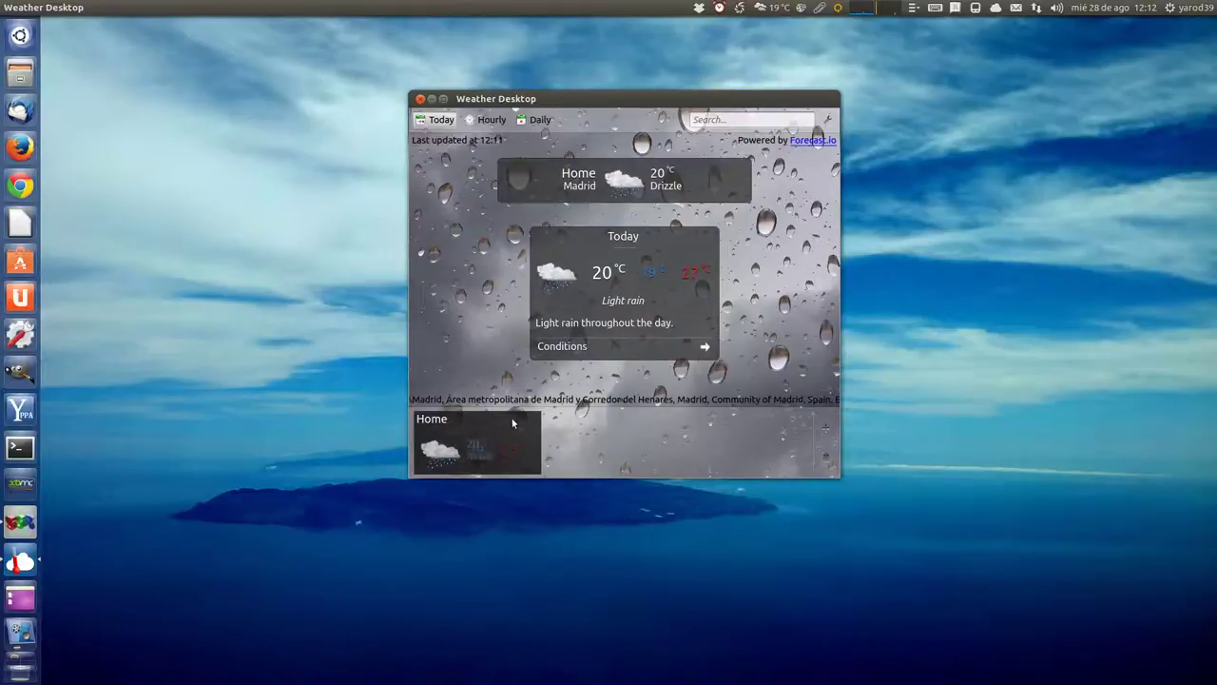
Examine the hourly forecast for the home location across its full range of hours, returning to its first entries
mouse_move(515, 421)
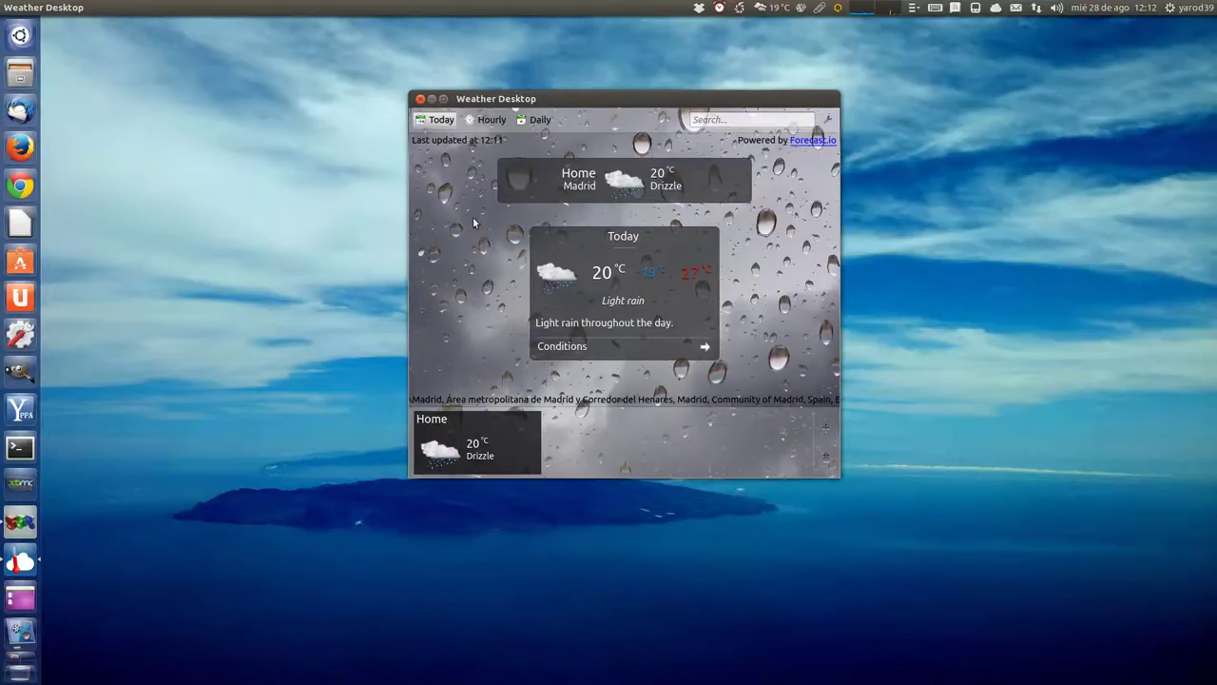
click(487, 121)
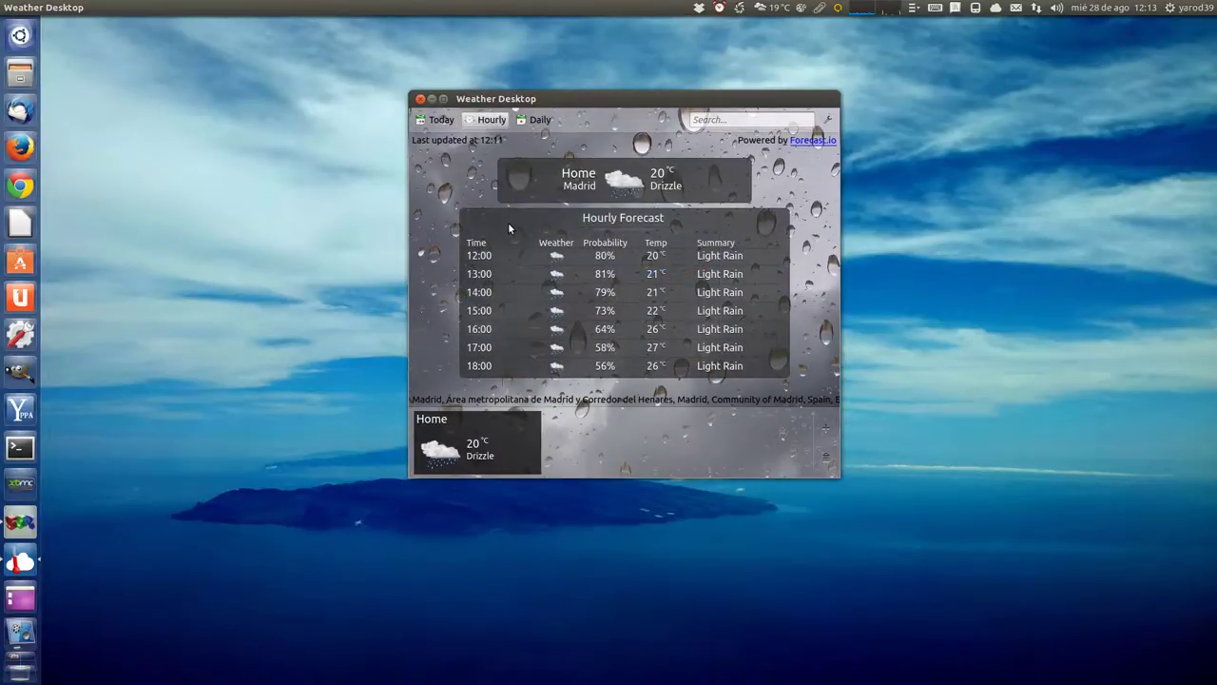
scroll(506, 271, up, 3)
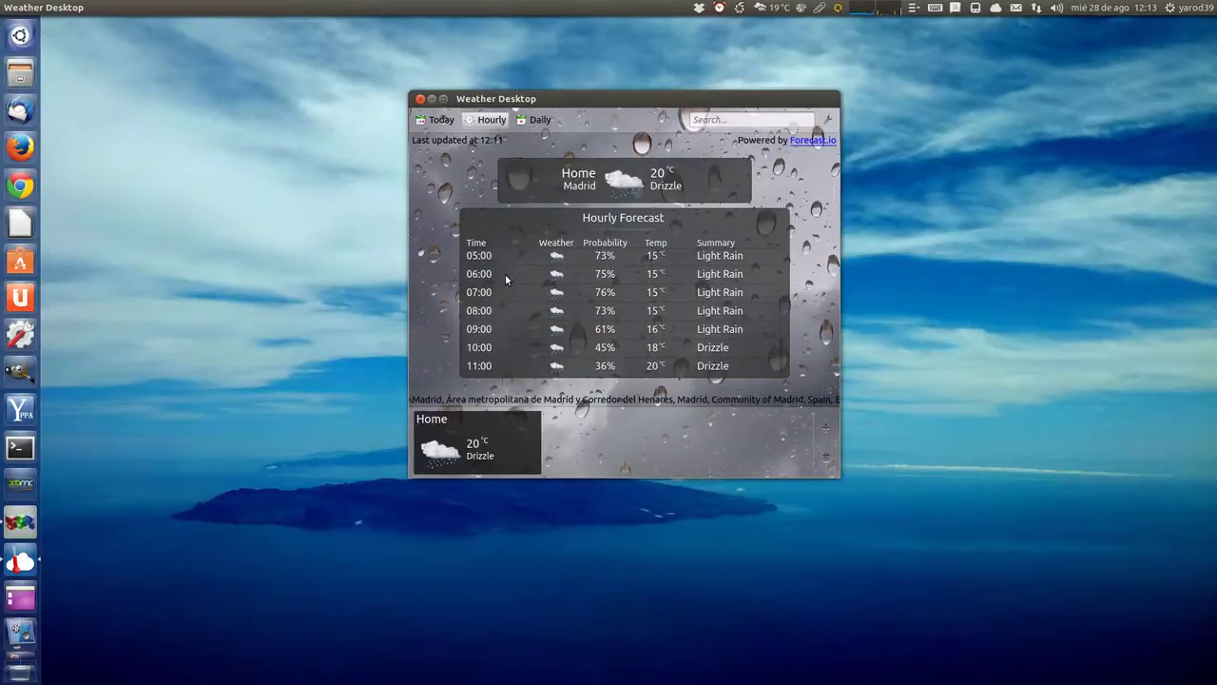
scroll(505, 274, down, 3)
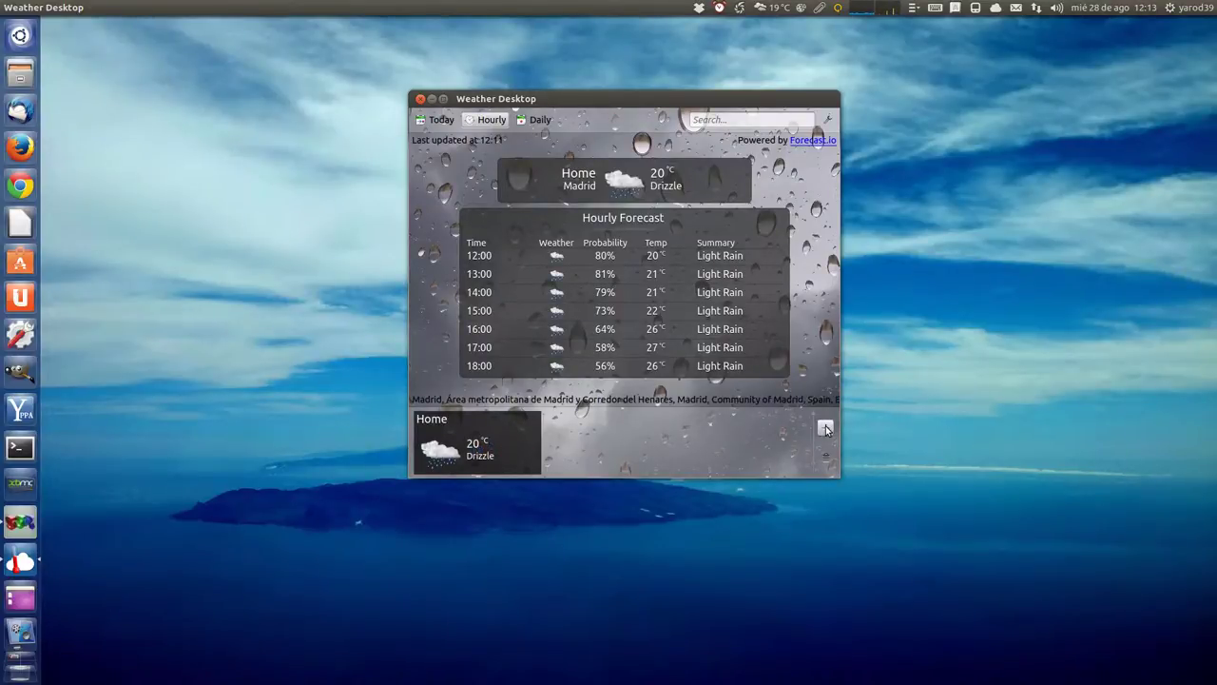
Search for the weather in Carabanchel and switch to its forecast for today
click(724, 120)
text(Carabanche)
key(Return)
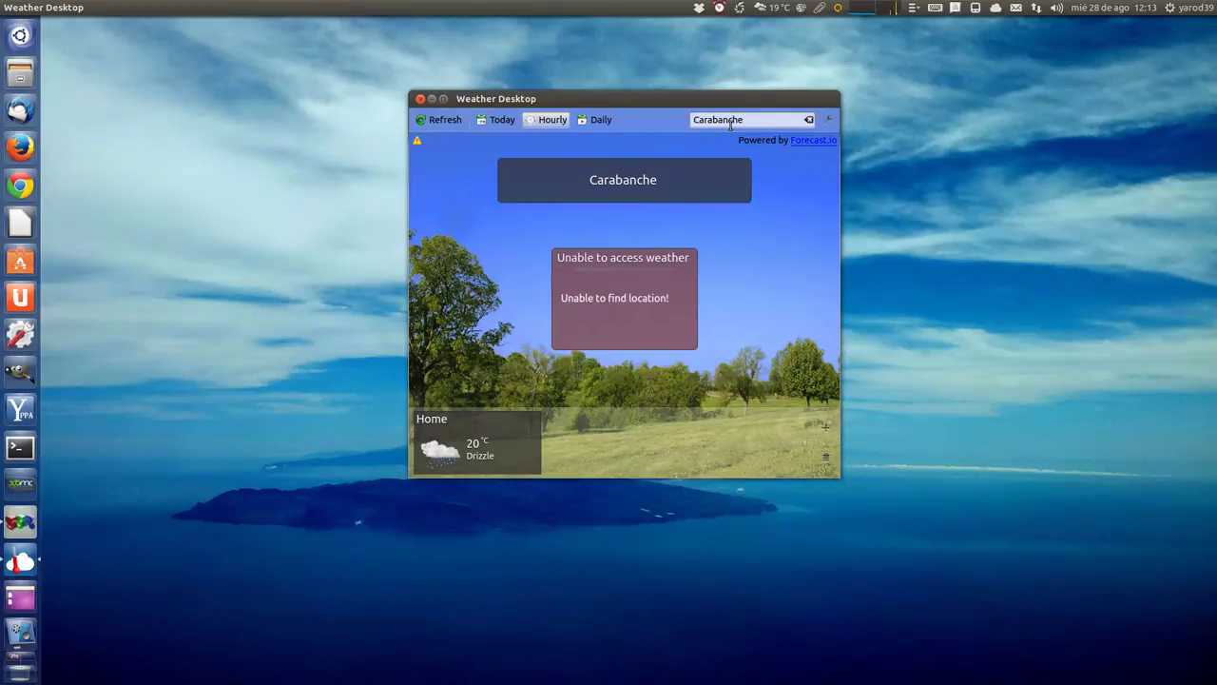
text(C)
text(n)
key(BackSpace)
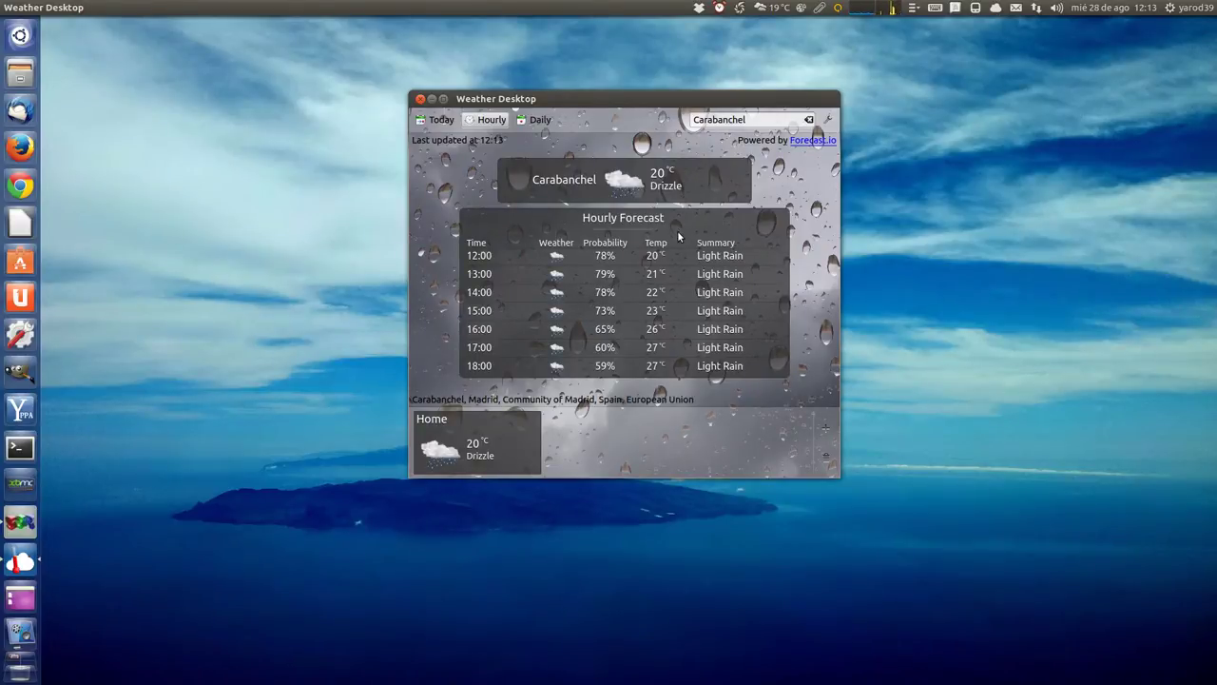
click(428, 121)
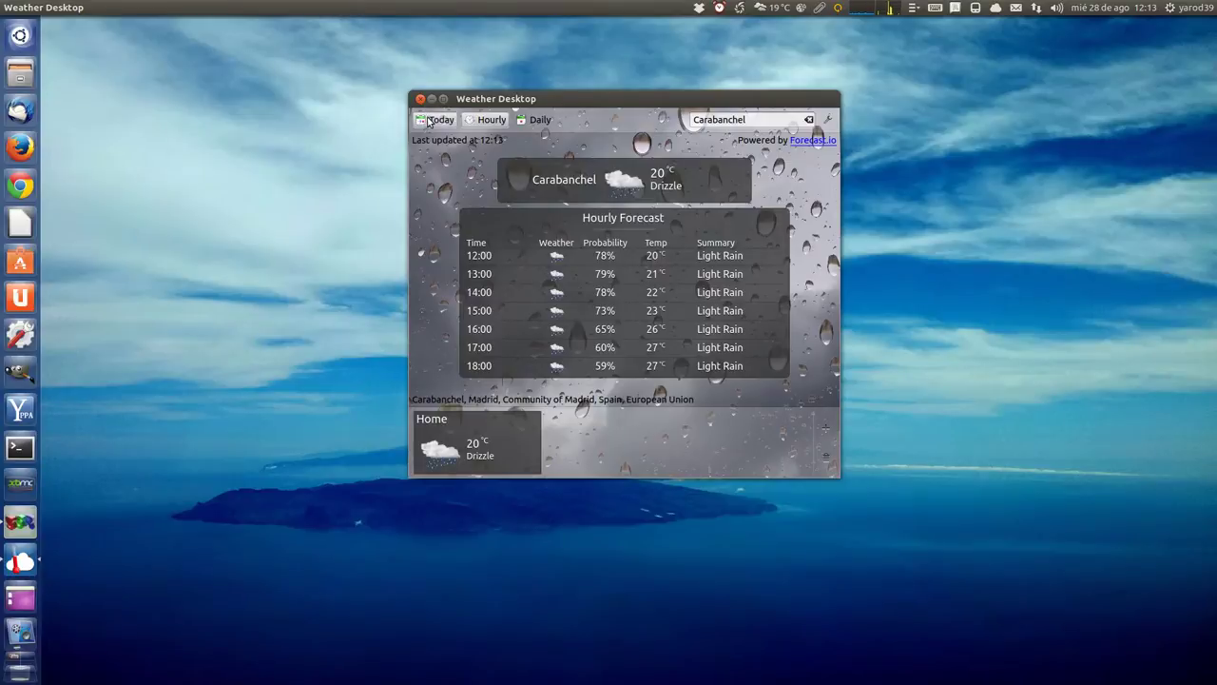